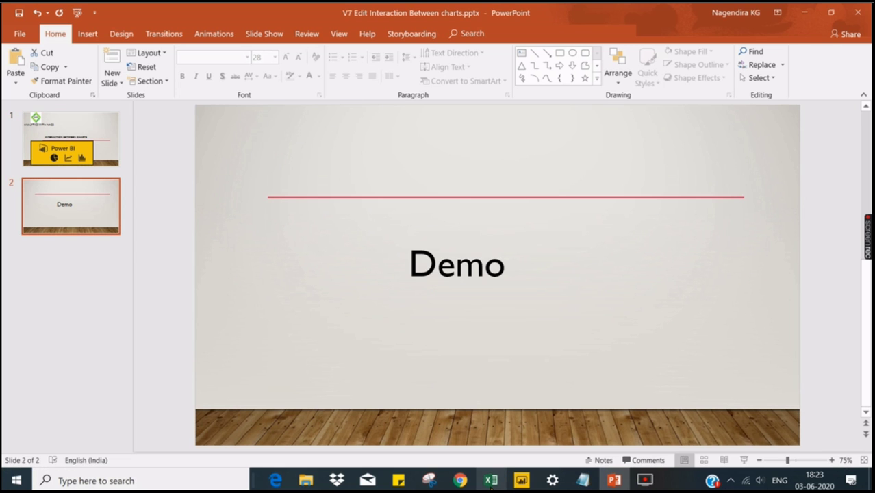
Switch between the Salesdata Excel workbook and the Power BI dashboard, ending back in Excel
click(491, 481)
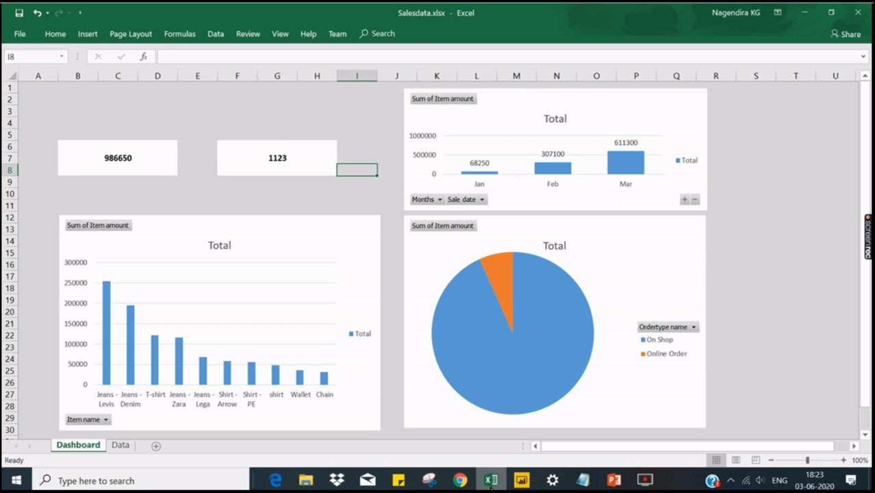
click(395, 368)
click(522, 481)
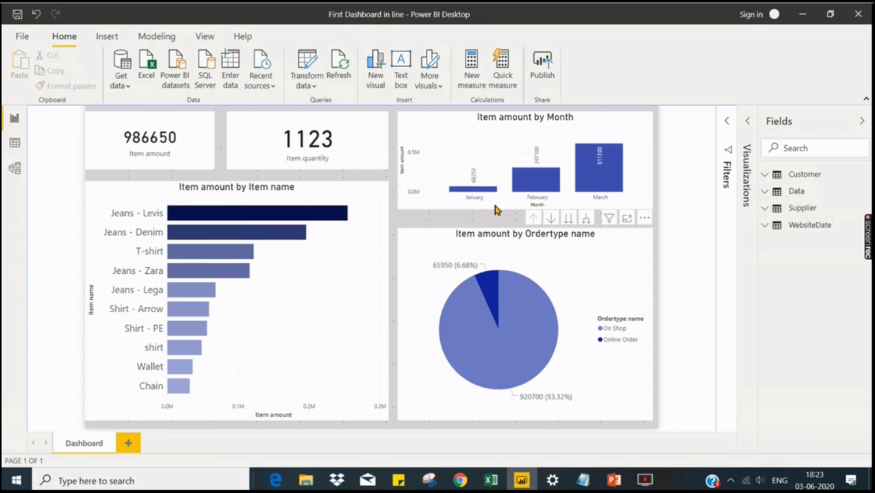
click(491, 481)
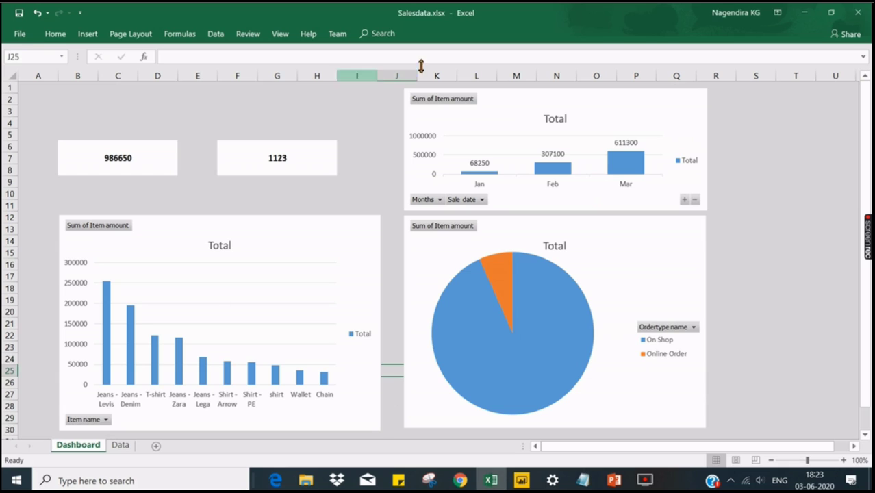
click(370, 135)
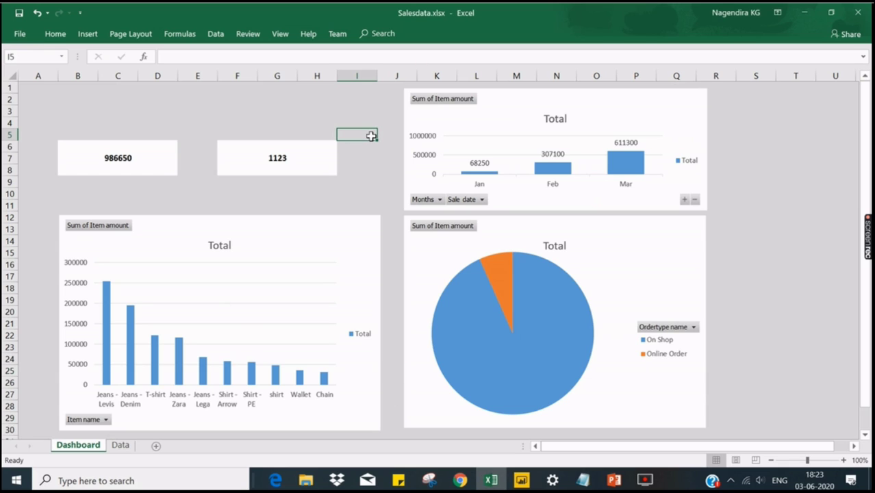
Check the raw sales table on the Data sheet, then return to the Dashboard sheet
click(121, 445)
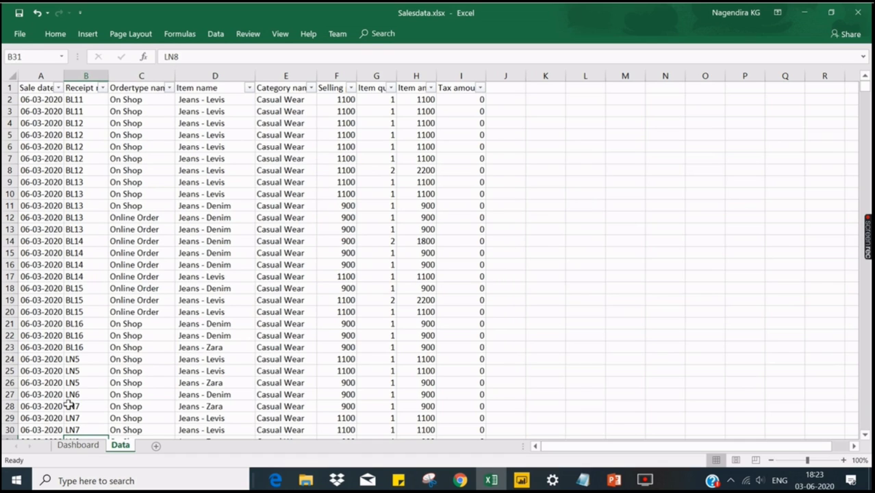
click(77, 445)
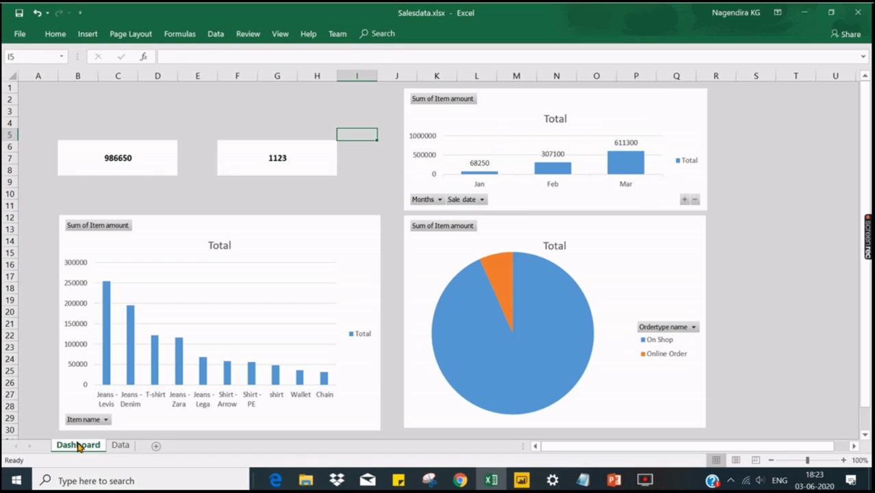
click(363, 168)
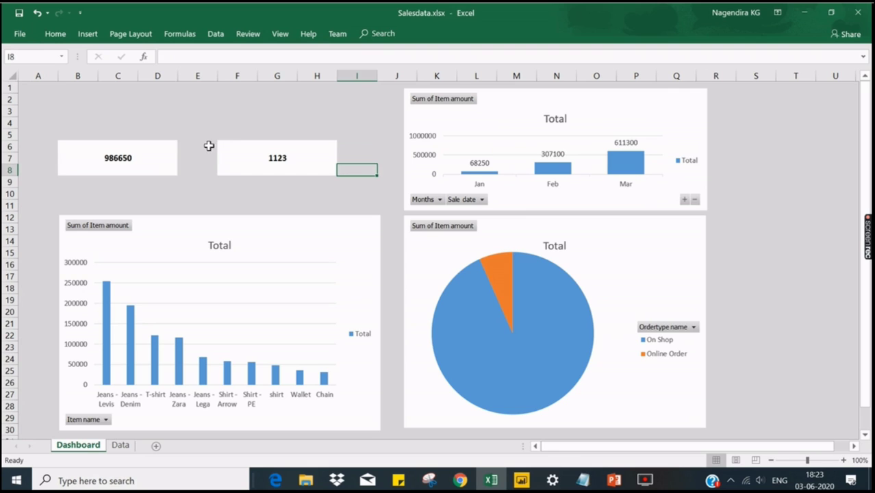
click(220, 125)
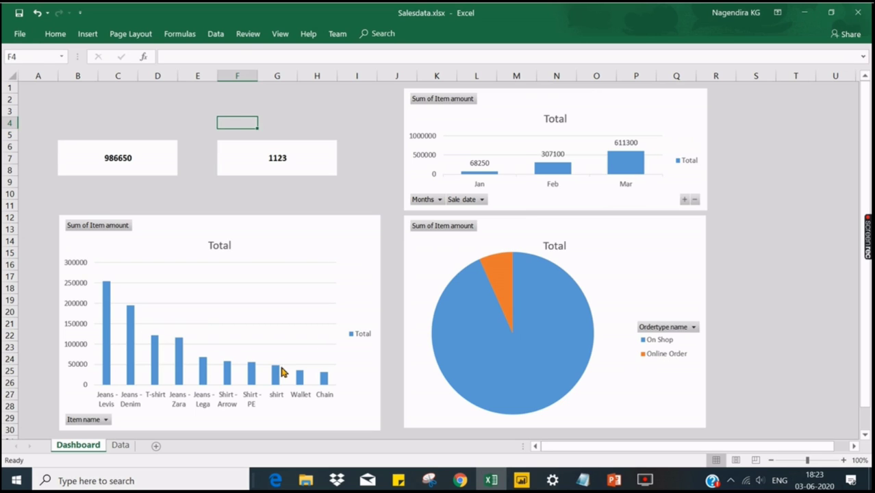
Select and deselect the order-type pie chart, then return to the Power BI report
click(497, 269)
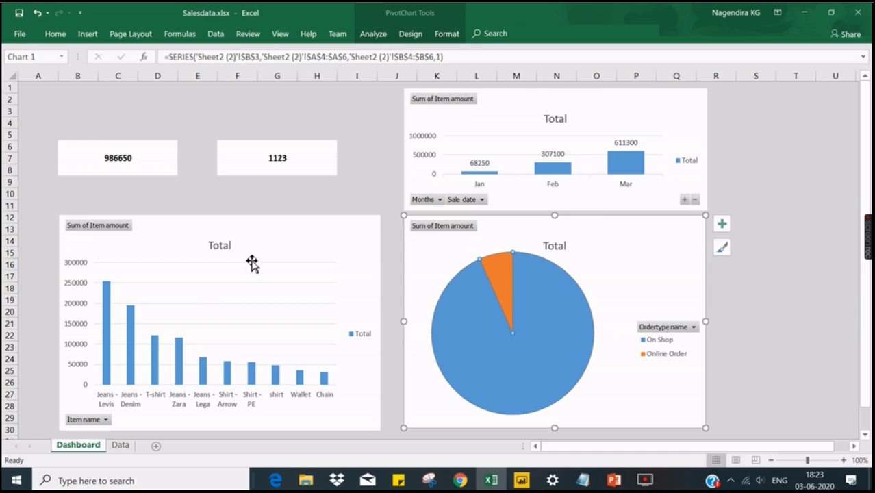
mouse_move(502, 264)
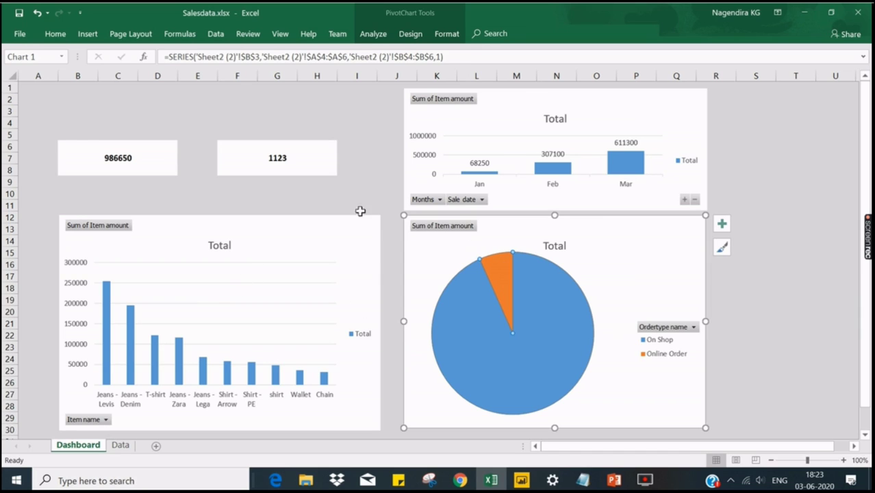
click(376, 170)
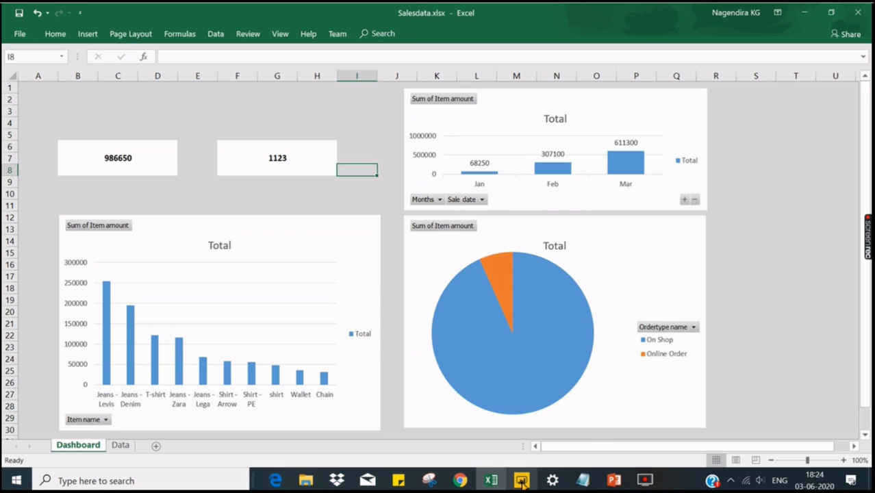
mouse_move(522, 482)
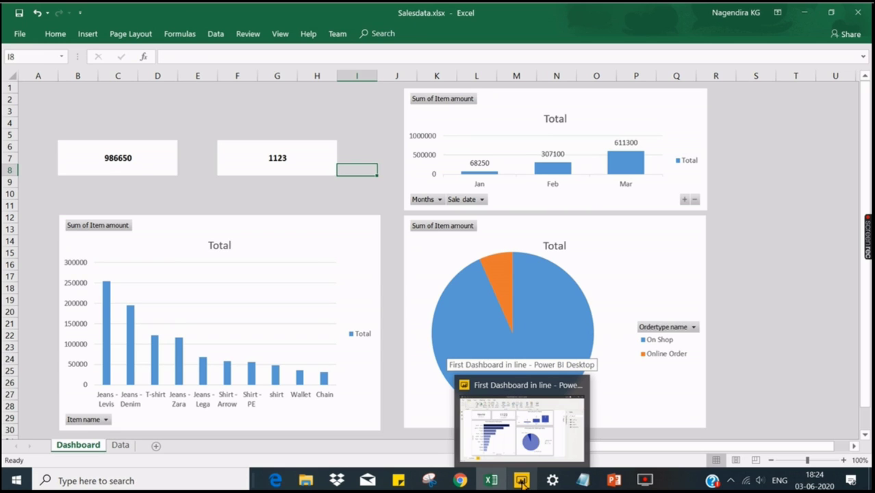
click(522, 482)
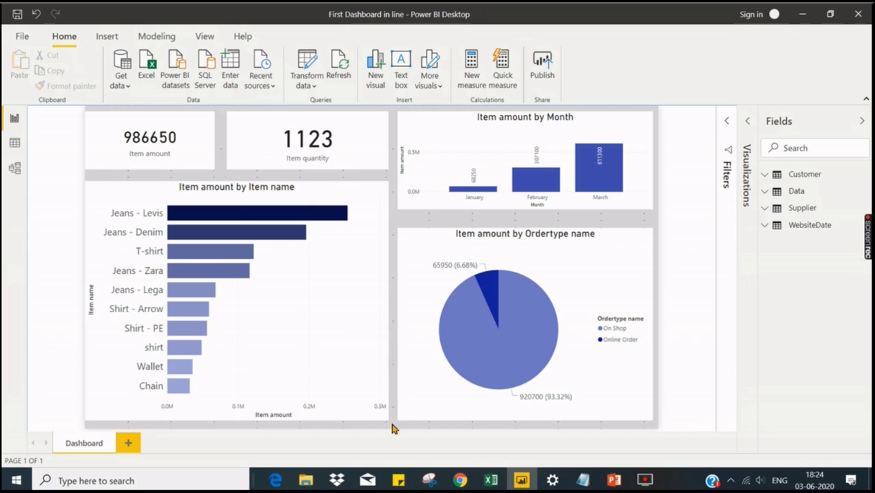
Lower the top edges of the Item name bar chart and the Ordertype pie chart
click(375, 219)
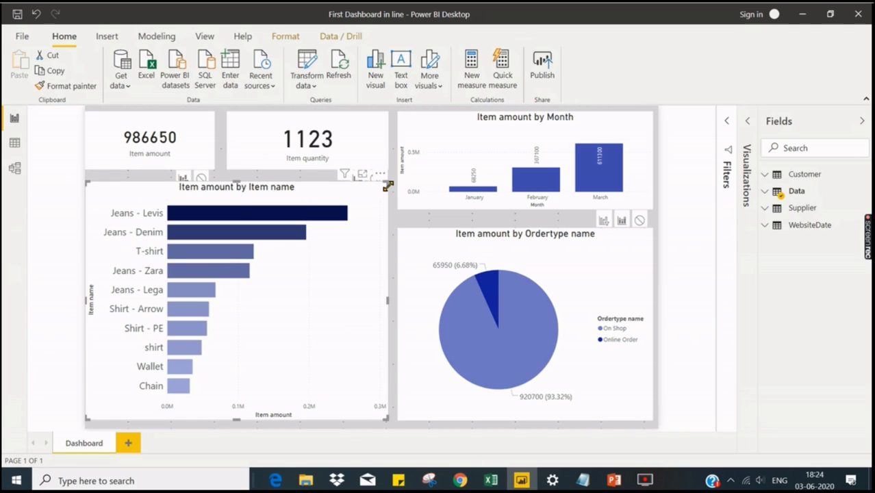
drag(385, 171, 386, 205)
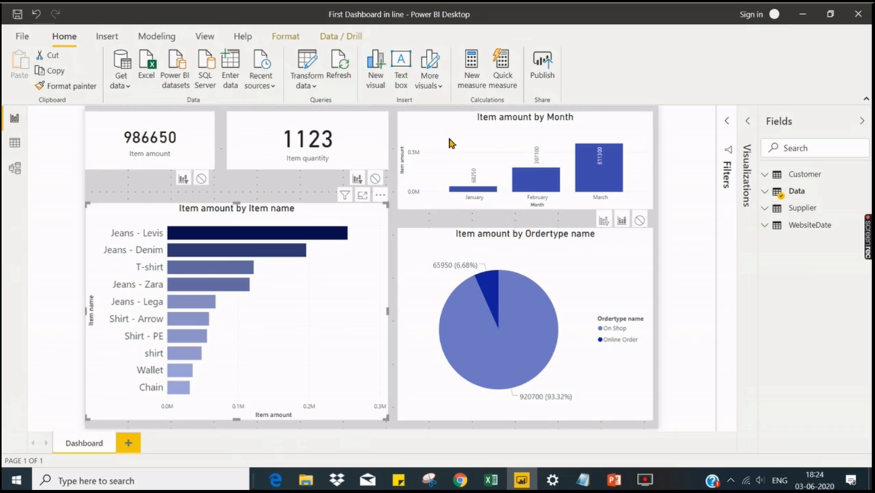
click(445, 252)
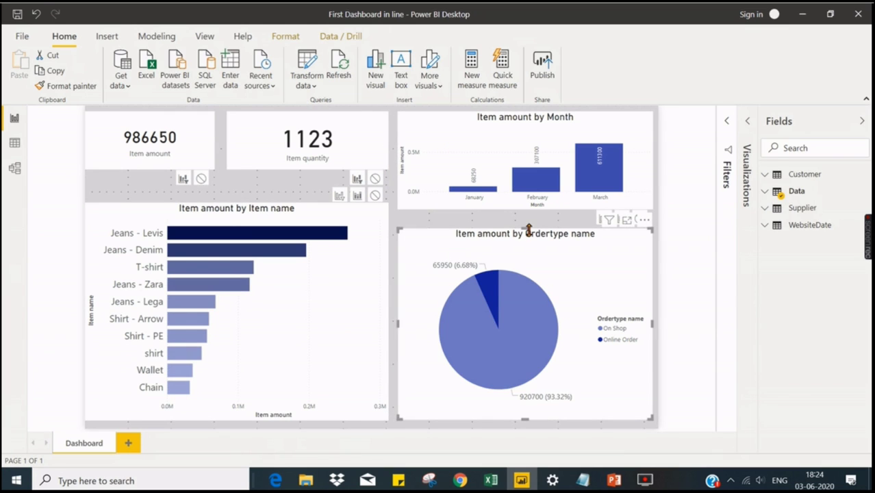
drag(527, 231, 528, 251)
click(26, 227)
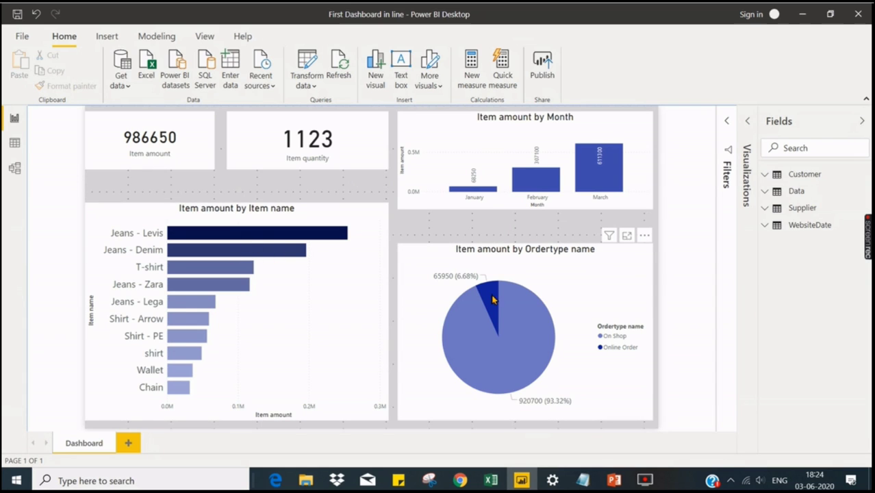
mouse_move(488, 300)
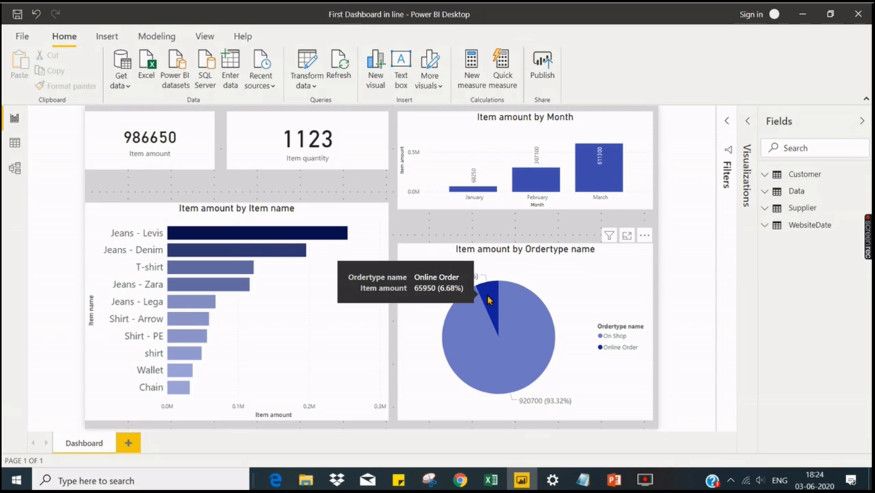
click(488, 300)
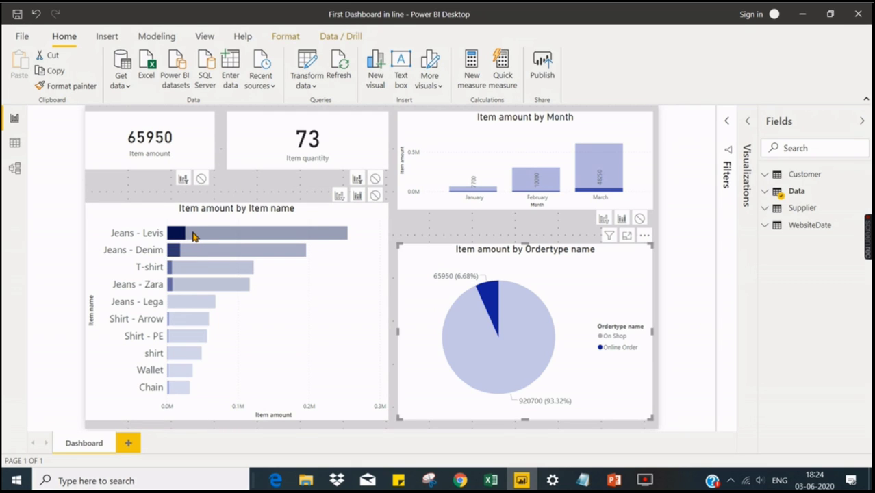
mouse_move(194, 236)
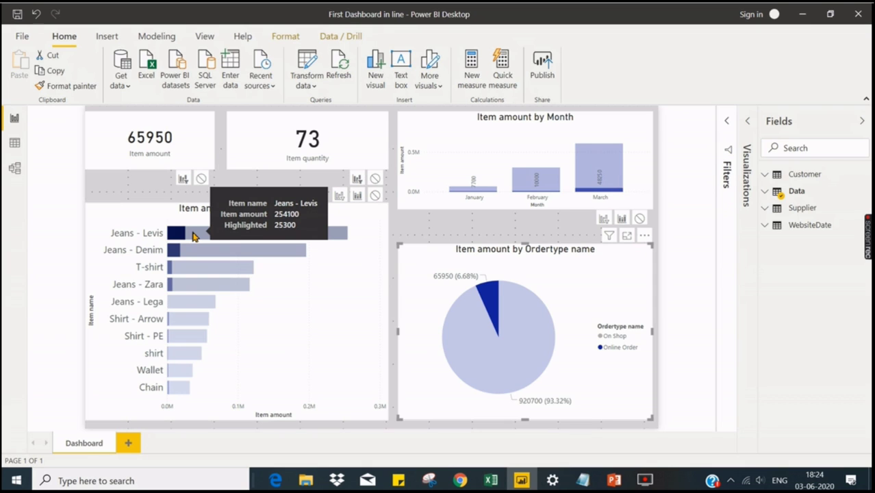
click(491, 291)
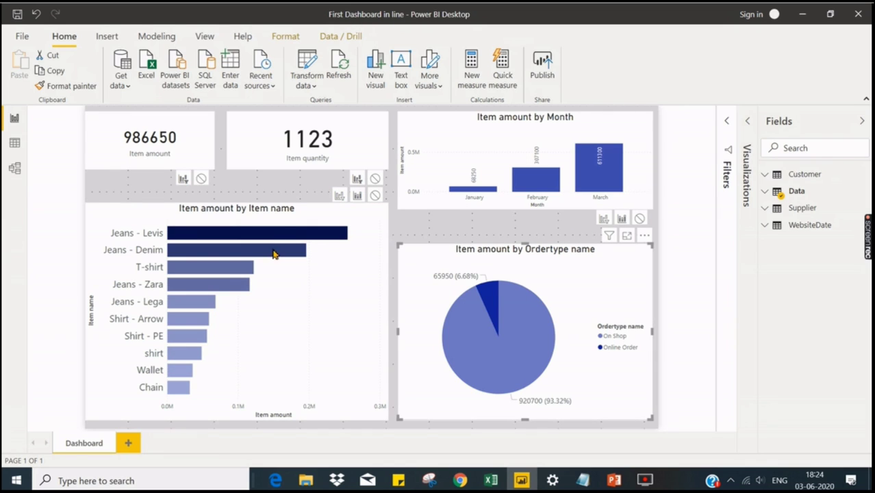
mouse_move(269, 234)
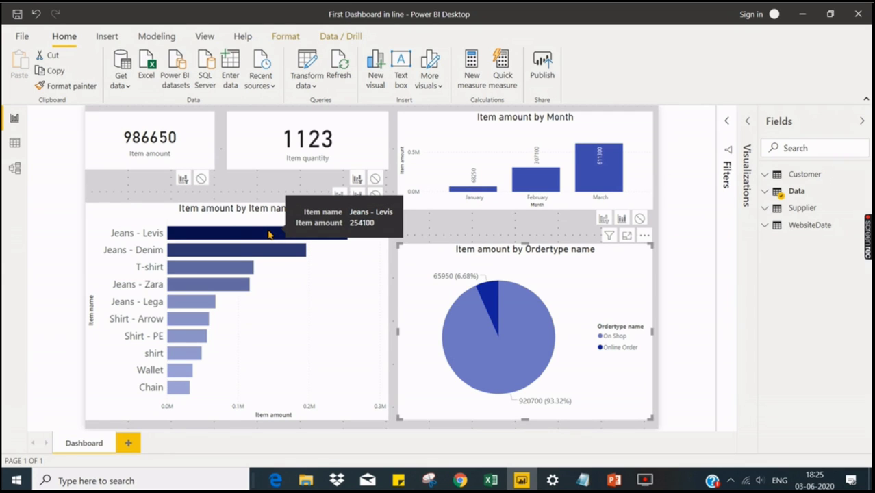
mouse_move(497, 302)
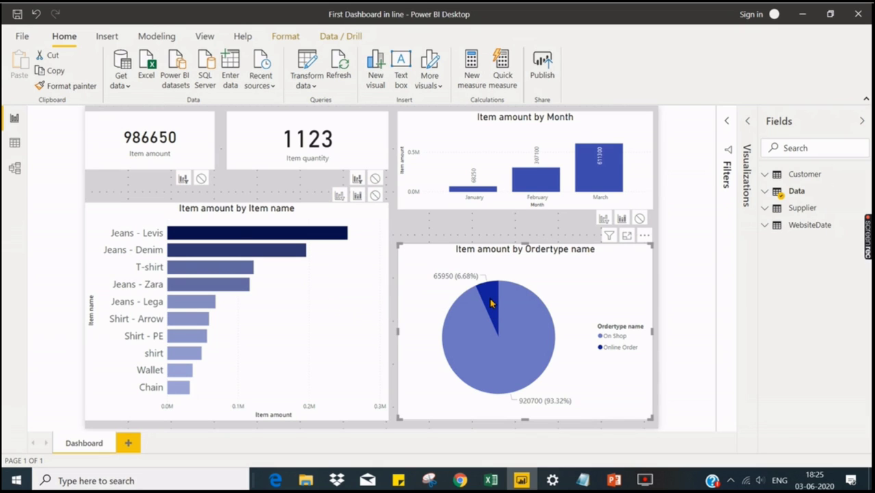
Cross-filter the report to Online Order, clear it, then reapply it
click(491, 303)
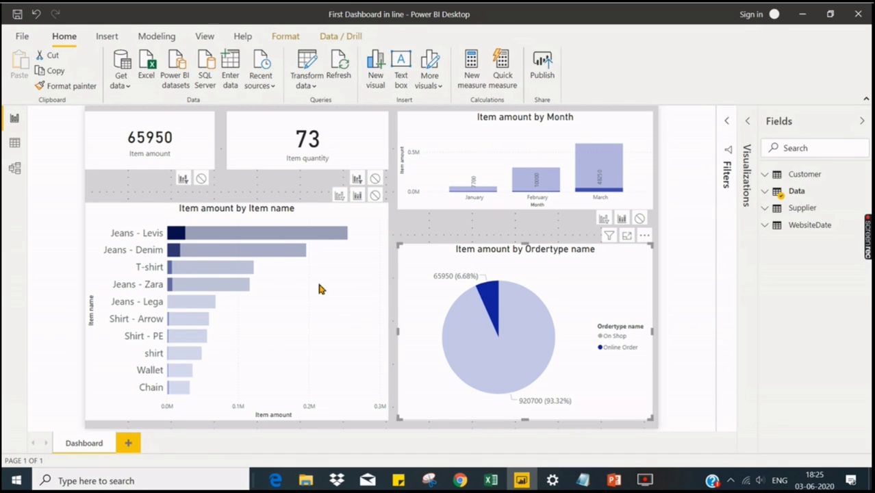
mouse_move(310, 234)
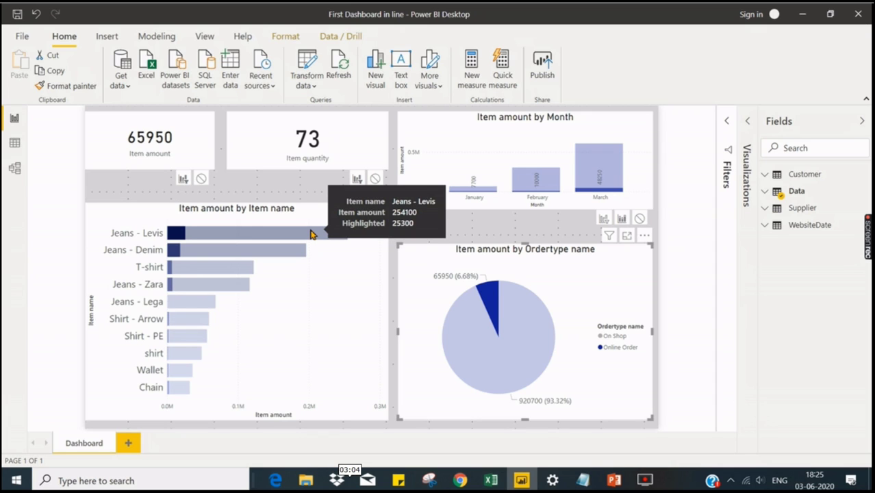
click(488, 297)
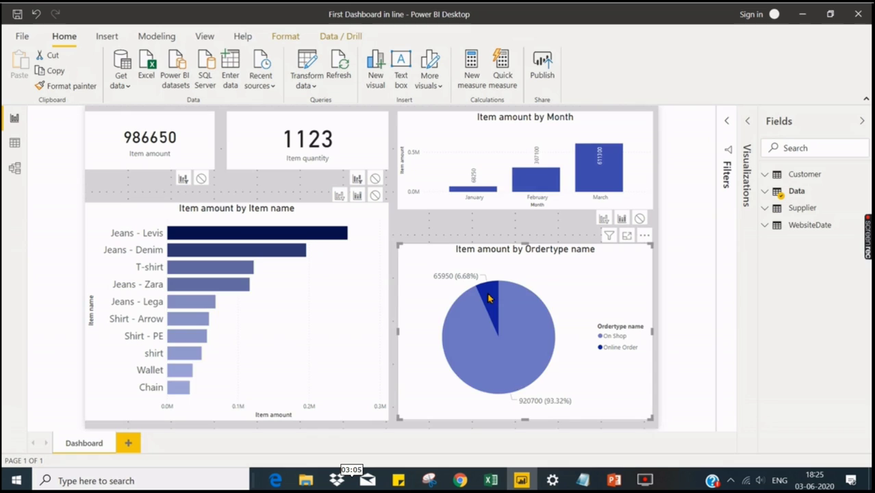
click(489, 298)
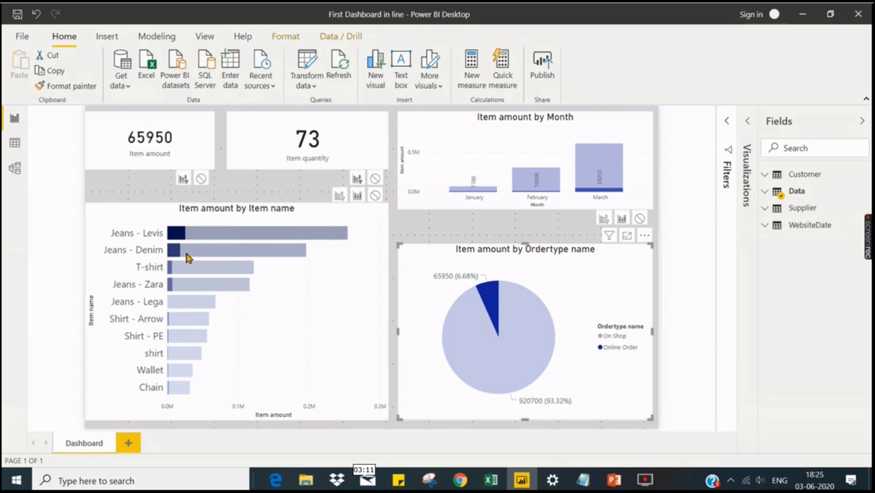
mouse_move(187, 257)
mouse_move(195, 301)
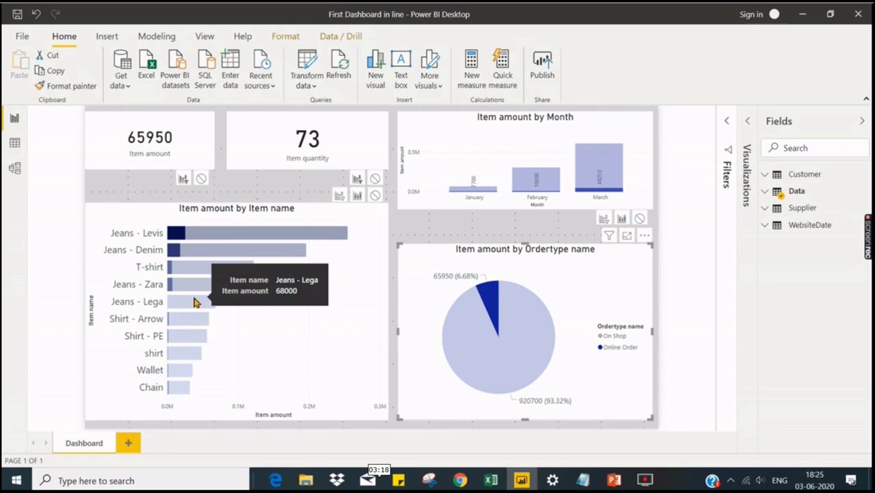
mouse_move(188, 319)
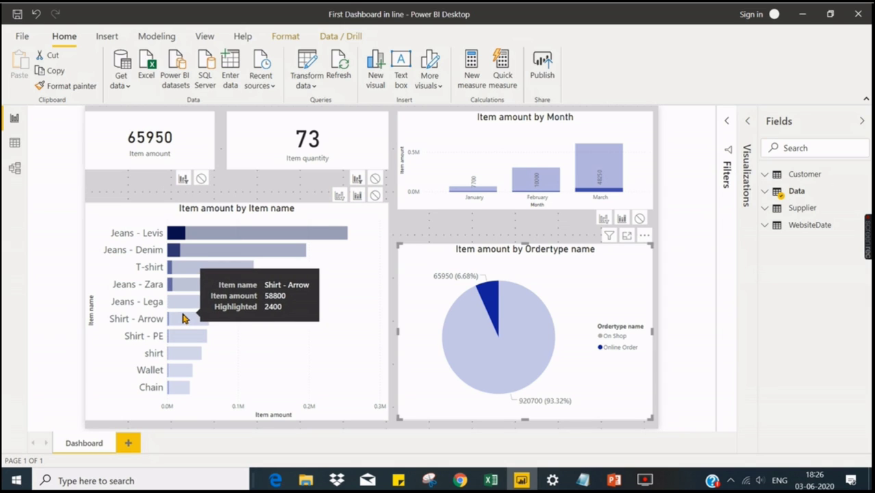
Clear the Online Order filter and select the pie chart to show its interaction settings
click(400, 225)
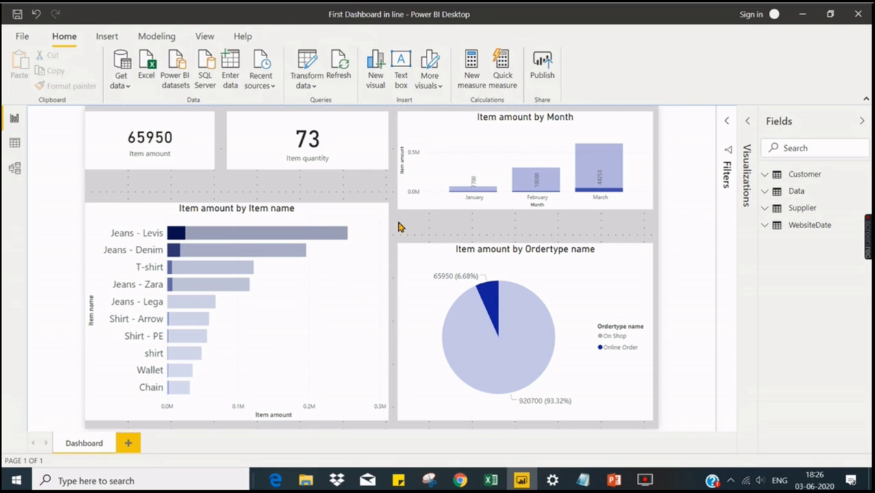
click(356, 230)
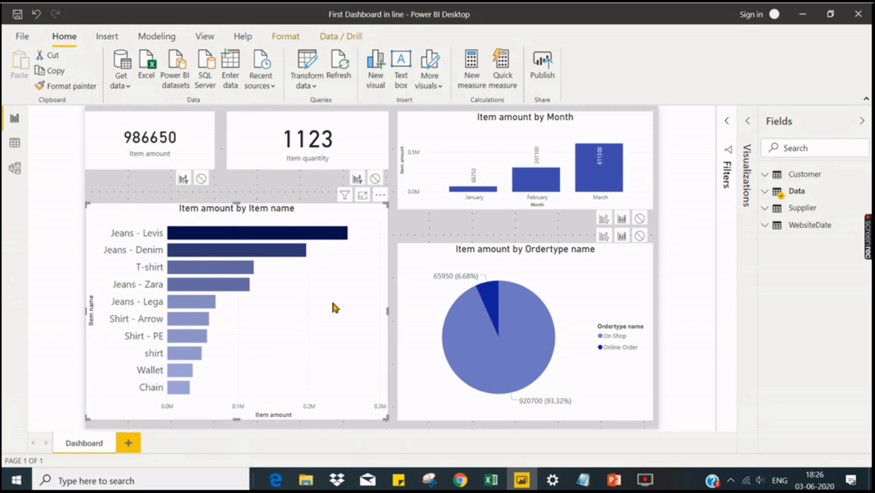
click(426, 229)
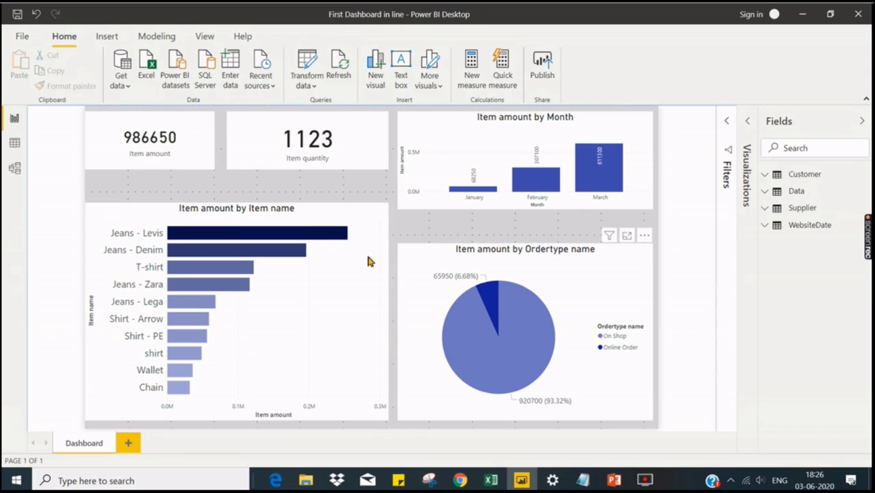
click(526, 259)
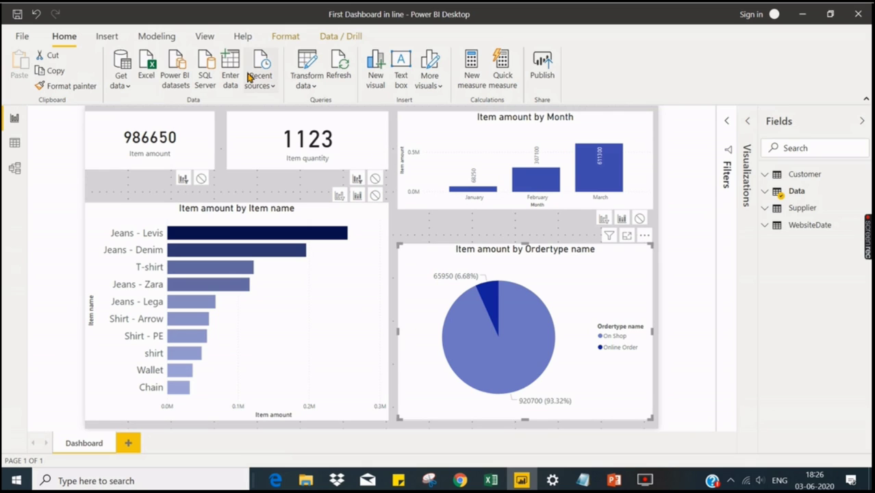
click(284, 41)
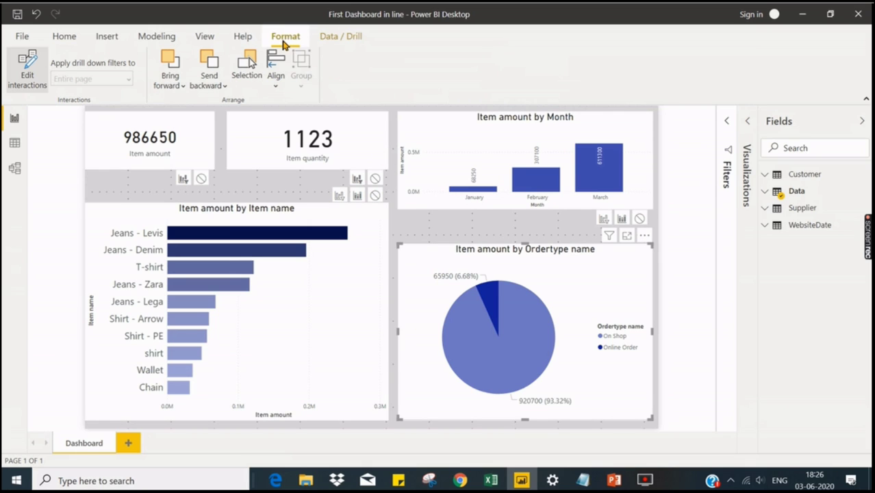
Re-enable Edit interactions and select the Online Order slice, so the cards show 65950 and 73
click(27, 74)
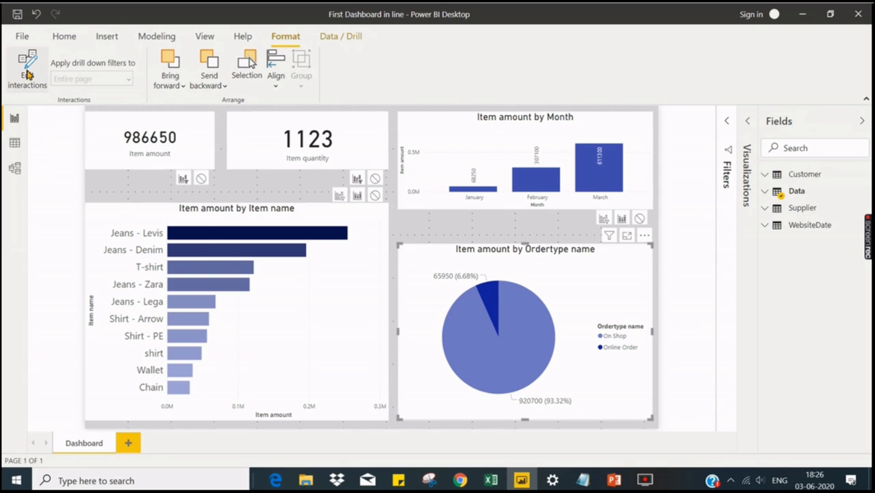
click(29, 74)
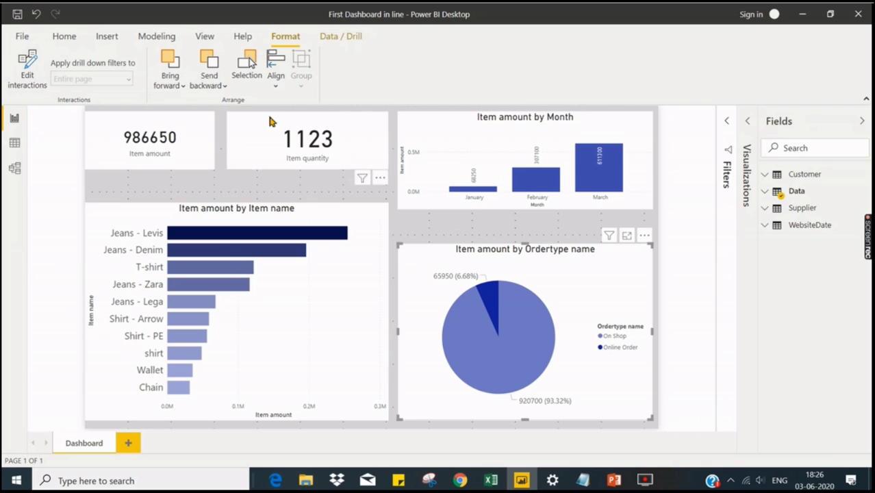
click(33, 83)
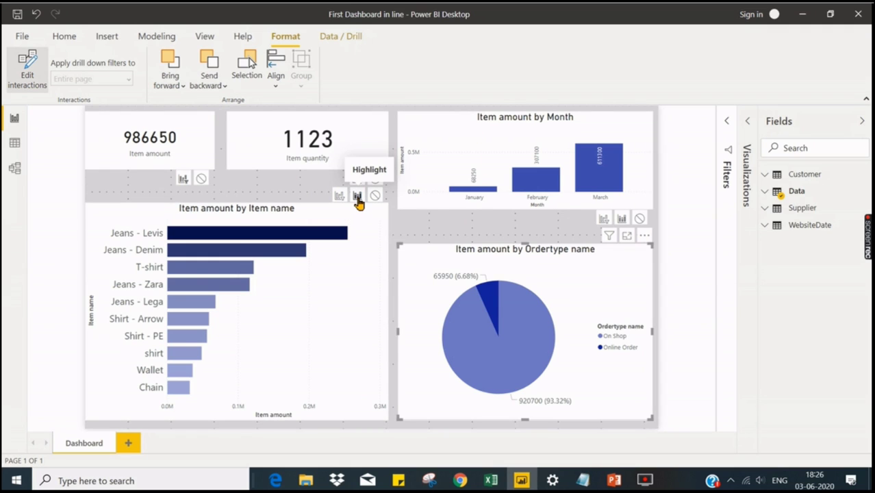
click(485, 292)
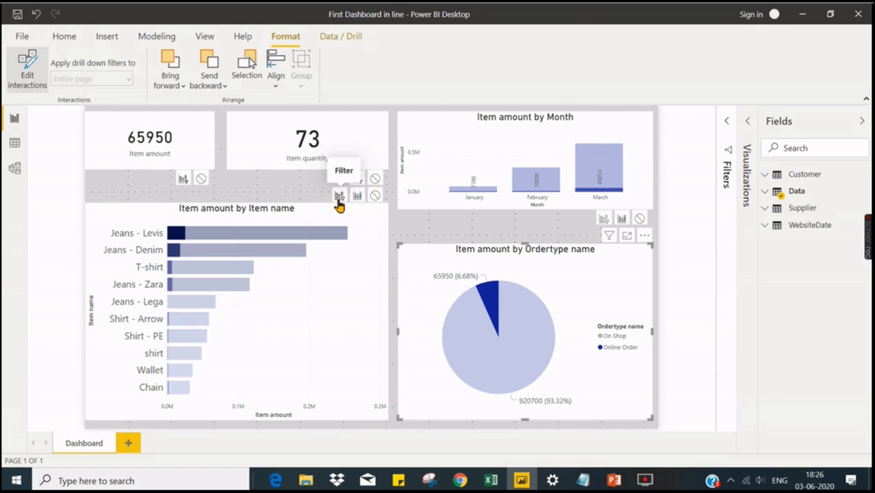
Set Online Order to filter the item bar chart, test it, and clear the selection
click(491, 296)
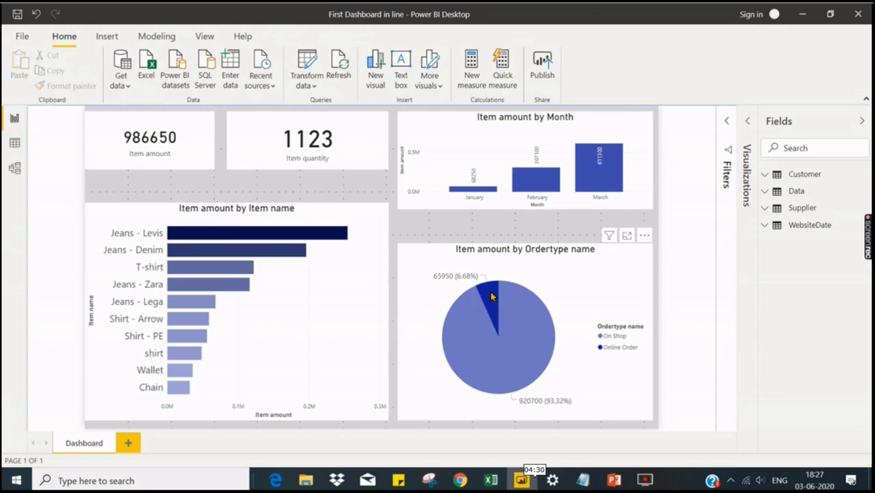
click(491, 296)
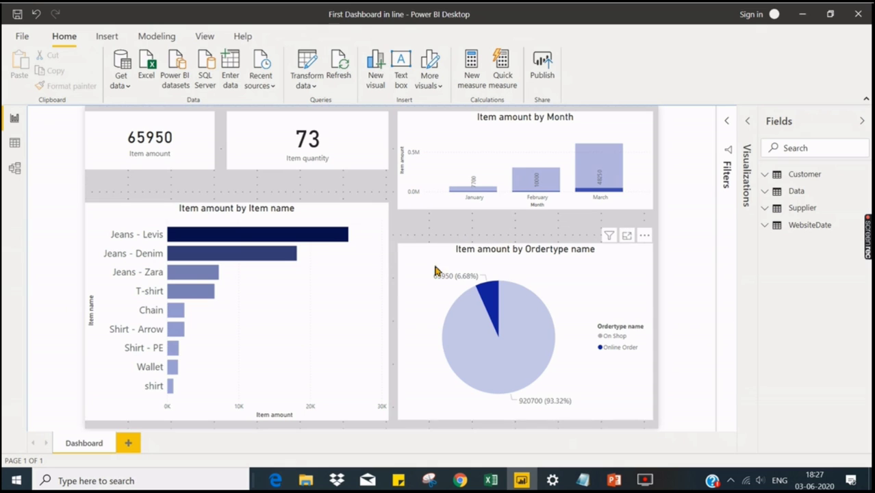
click(443, 269)
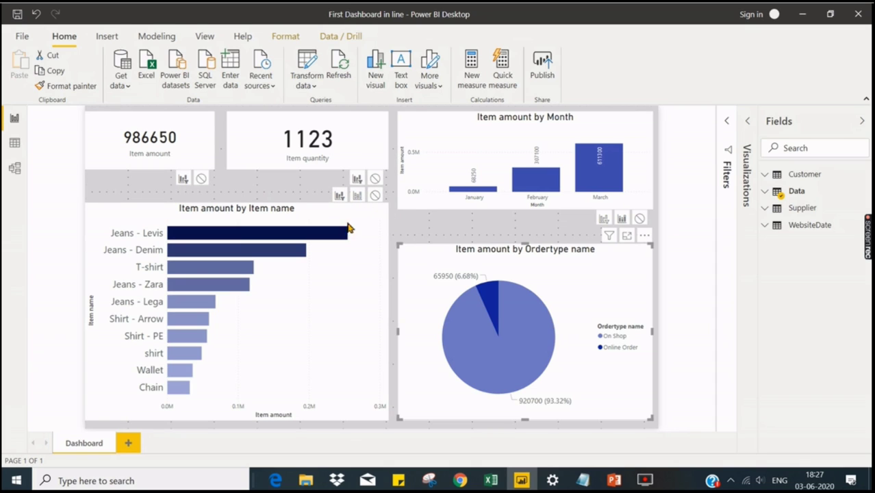
click(423, 227)
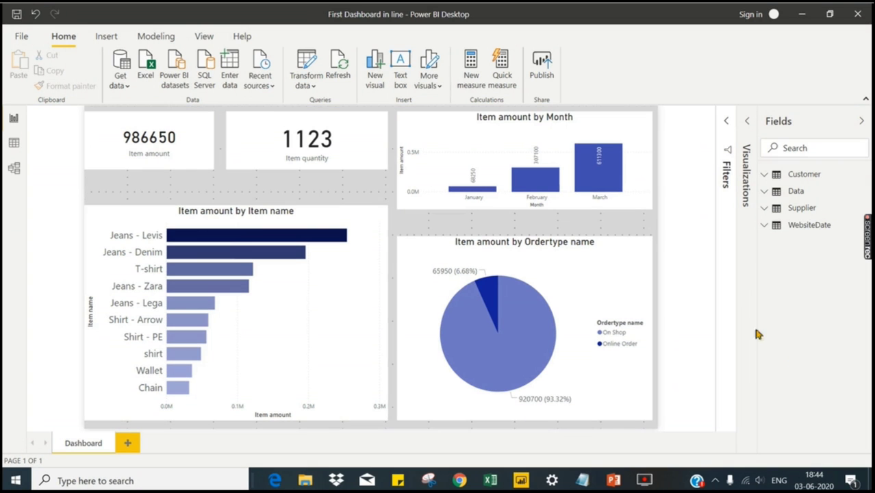
Test and clear Online Order, then select the Jeans - Levis bar, so the cards read 254100 and 231
click(488, 292)
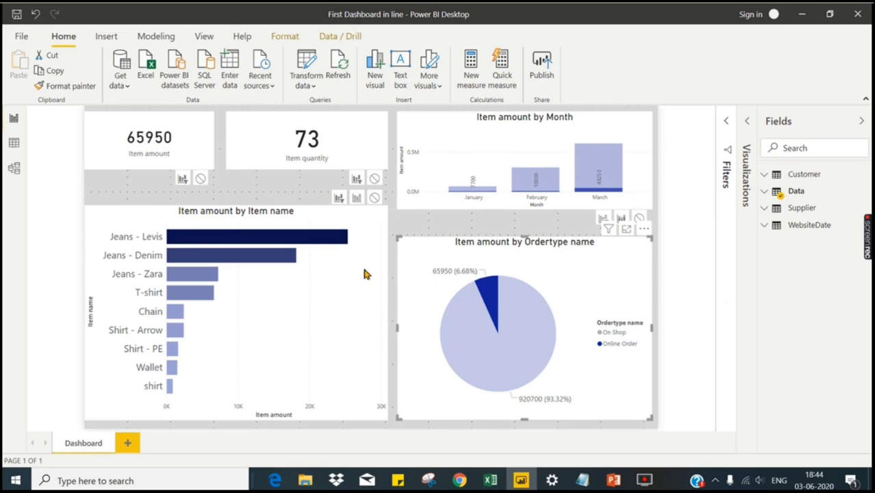
click(460, 287)
mouse_move(324, 239)
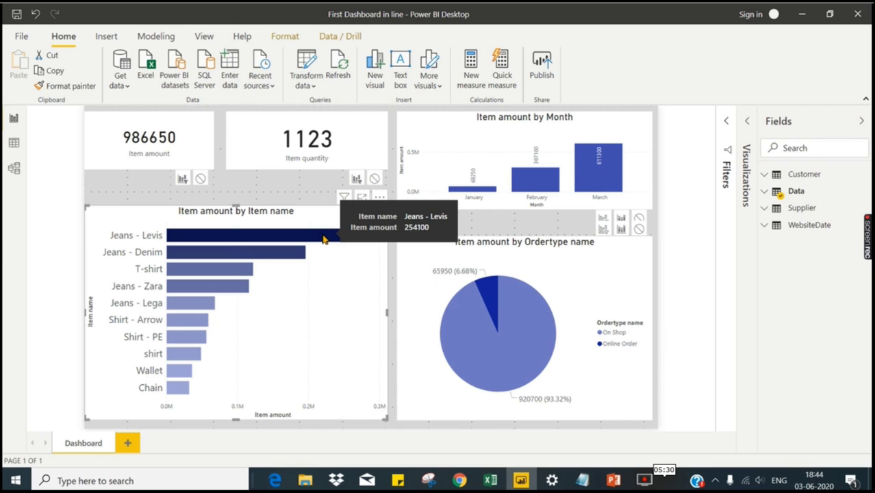
click(325, 239)
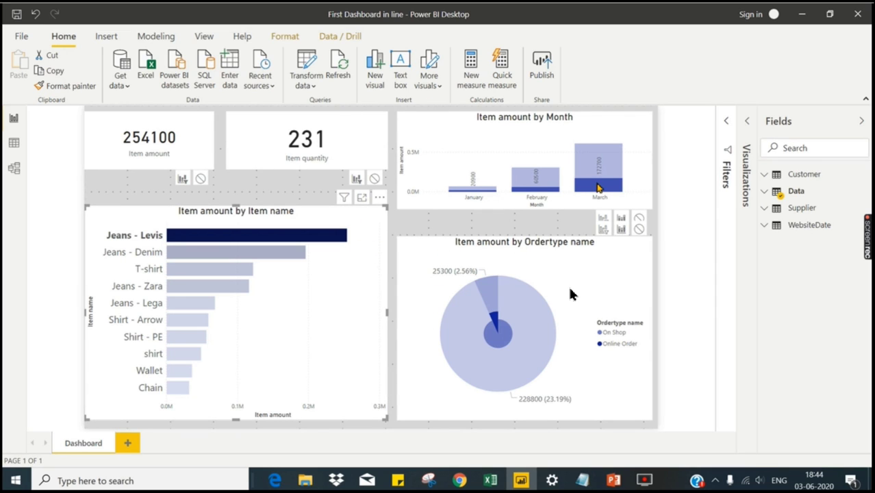
mouse_move(598, 171)
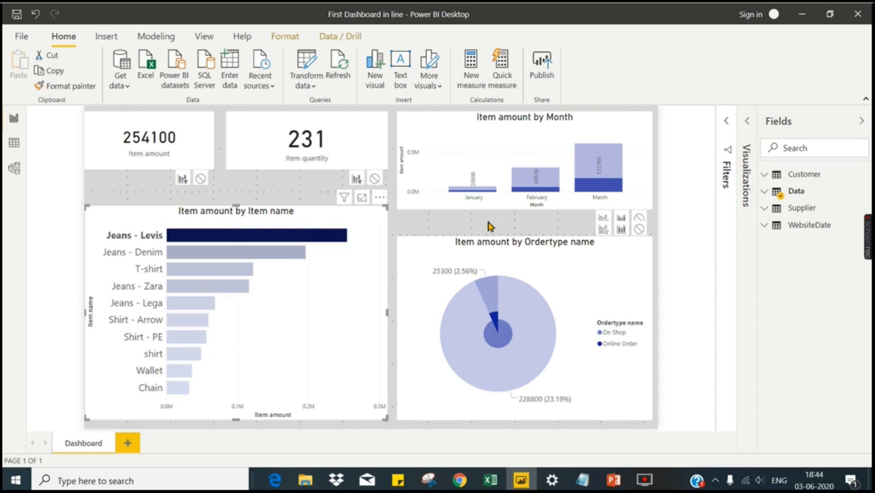
mouse_move(277, 238)
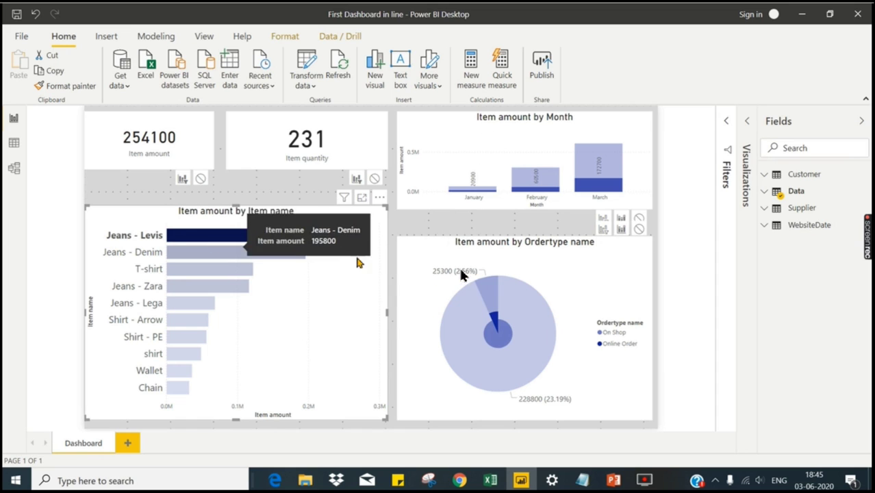
mouse_move(505, 343)
mouse_move(494, 317)
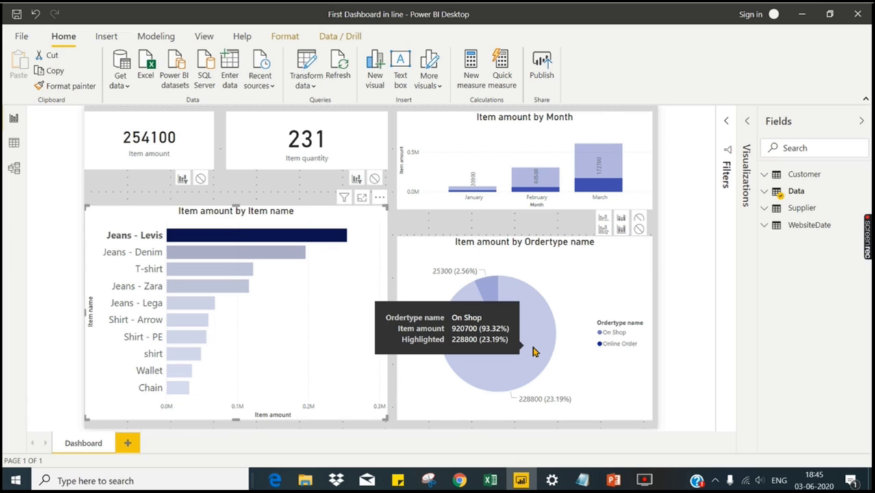
Clear the Jeans - Levis cross-filter and lower the pie chart's top edge slightly
click(307, 240)
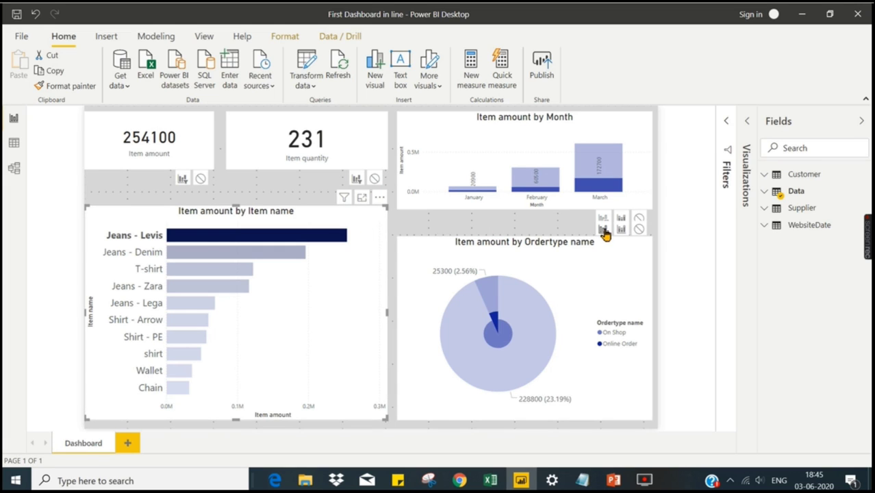
click(553, 258)
drag(524, 237, 526, 259)
Make the item bar chart filter both the month chart and the pie chart
click(341, 222)
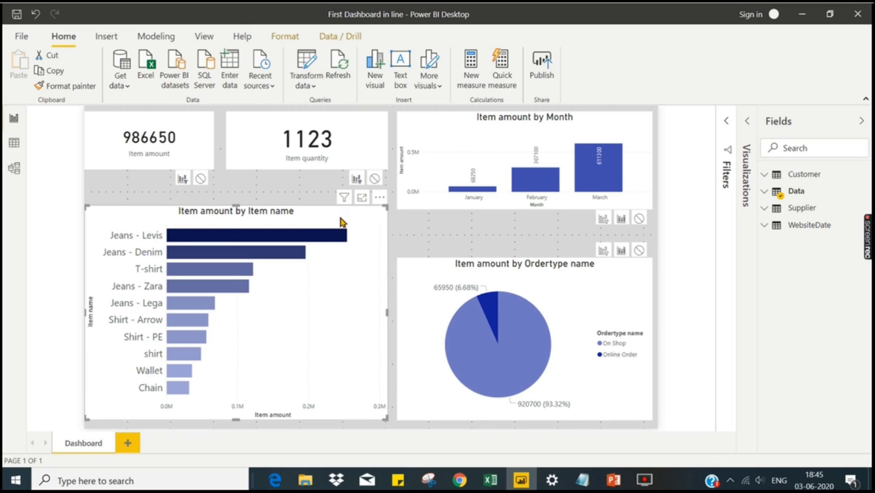
click(603, 220)
click(603, 251)
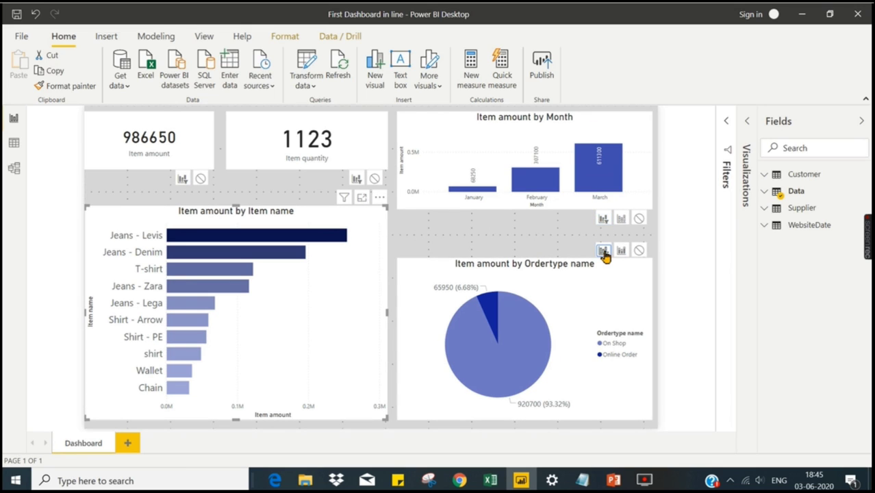
click(546, 240)
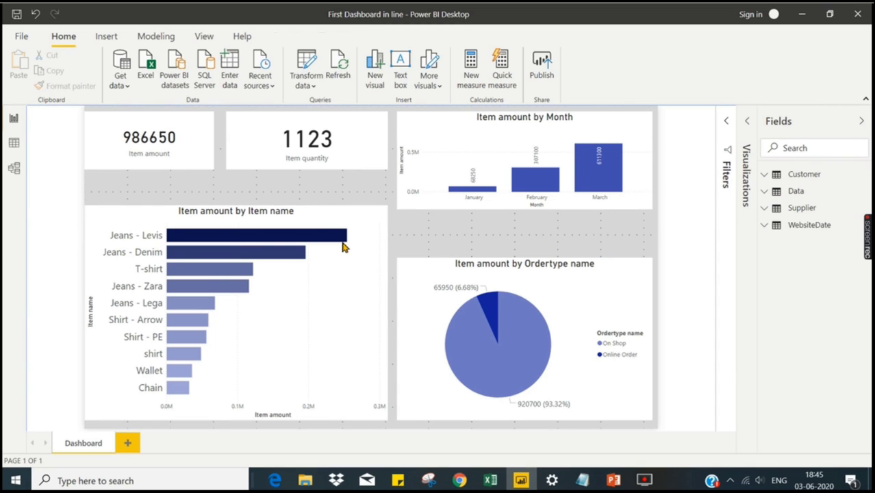
Test the March and Jeans - Levis selections, then filter to Online Order, so the cards read 65950 and 73
click(604, 168)
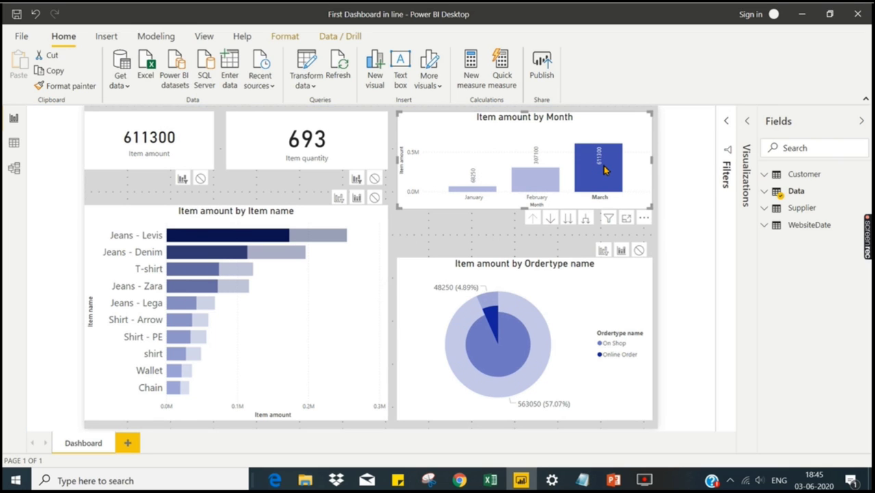
click(604, 168)
click(335, 237)
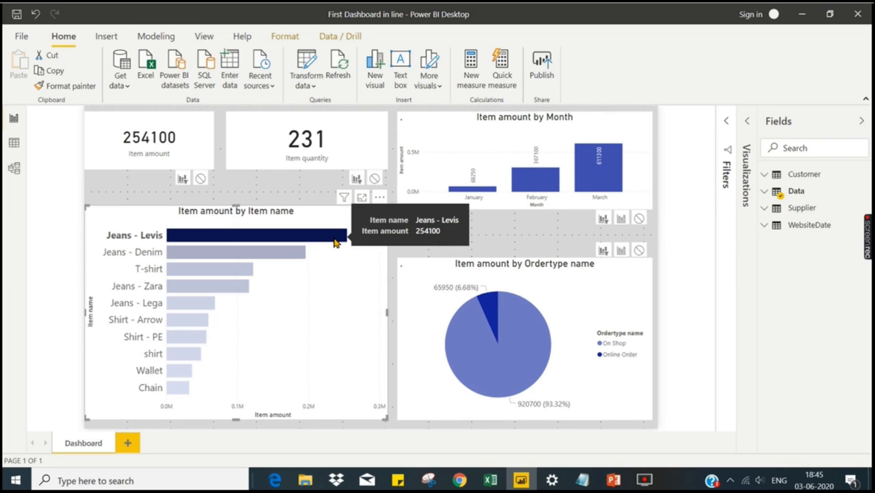
click(535, 224)
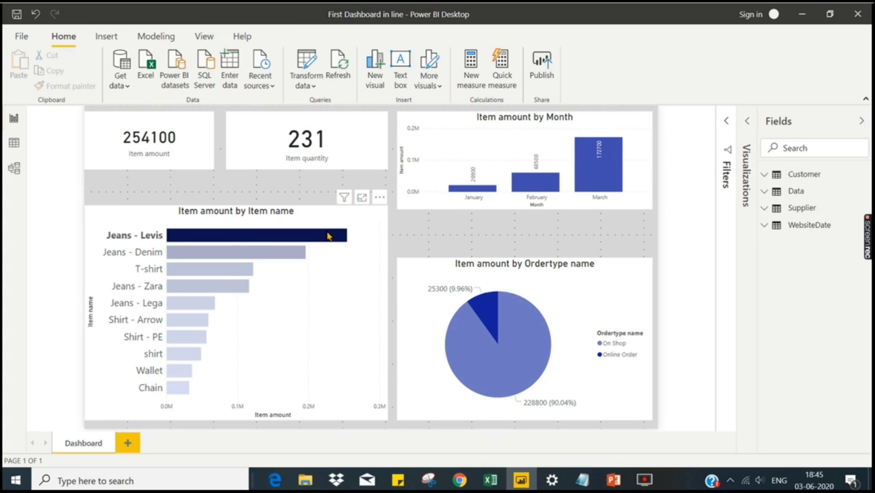
click(328, 236)
click(594, 171)
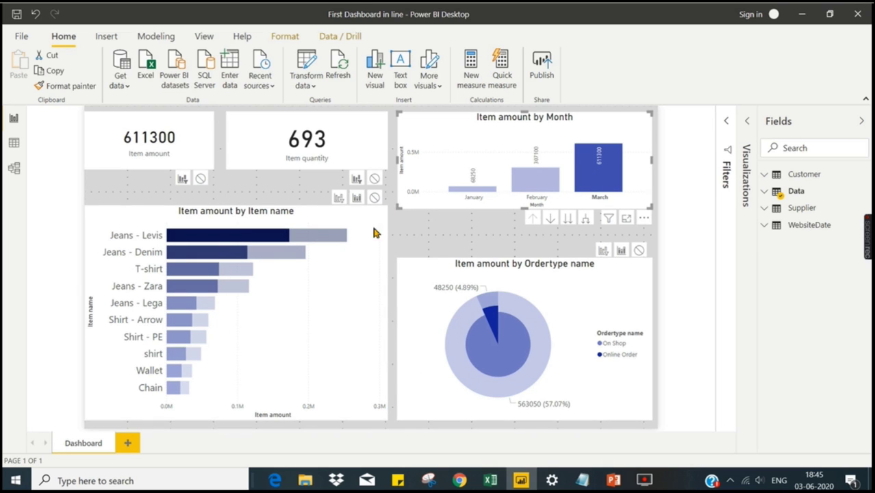
click(463, 235)
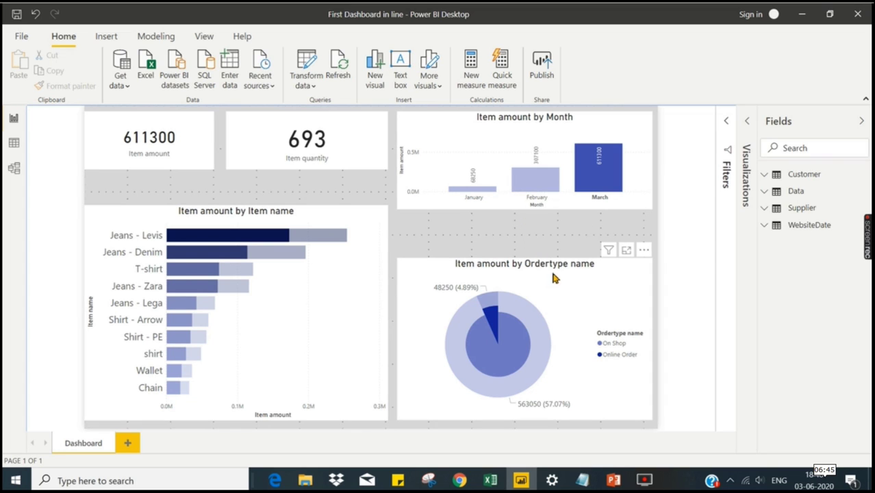
click(489, 312)
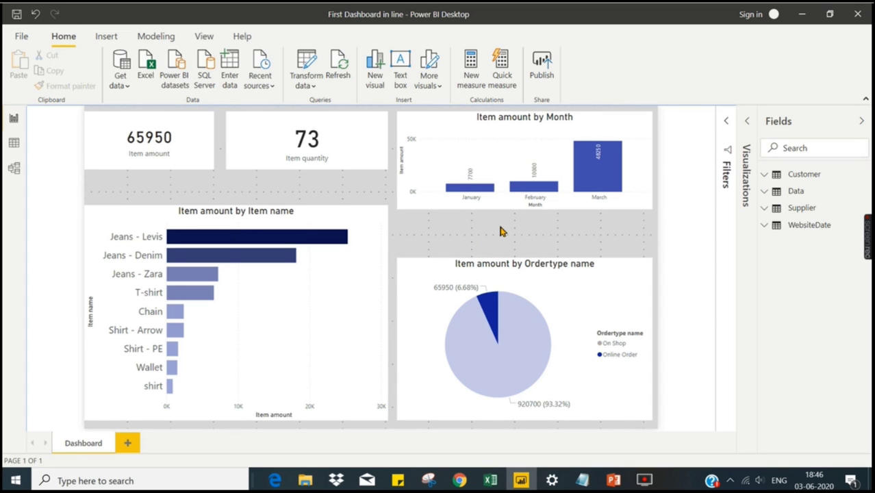